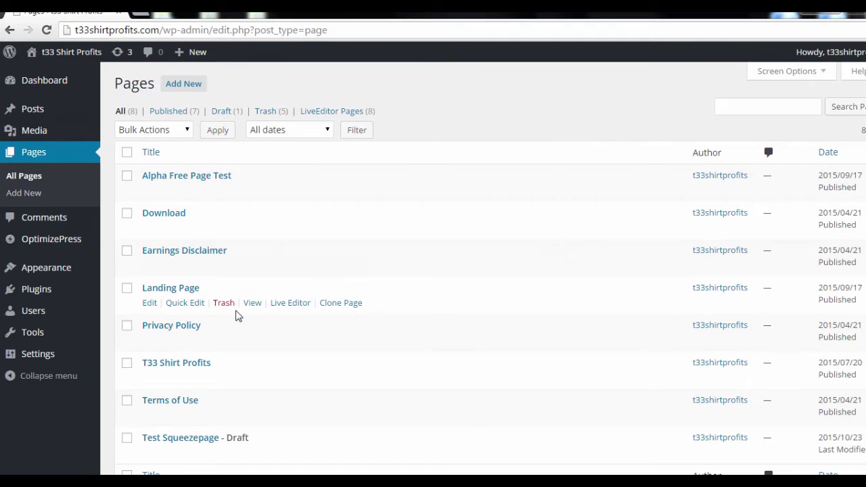
- Open the 'Test Squeezepage' draft from the pages list for editing
left_click(180, 445)
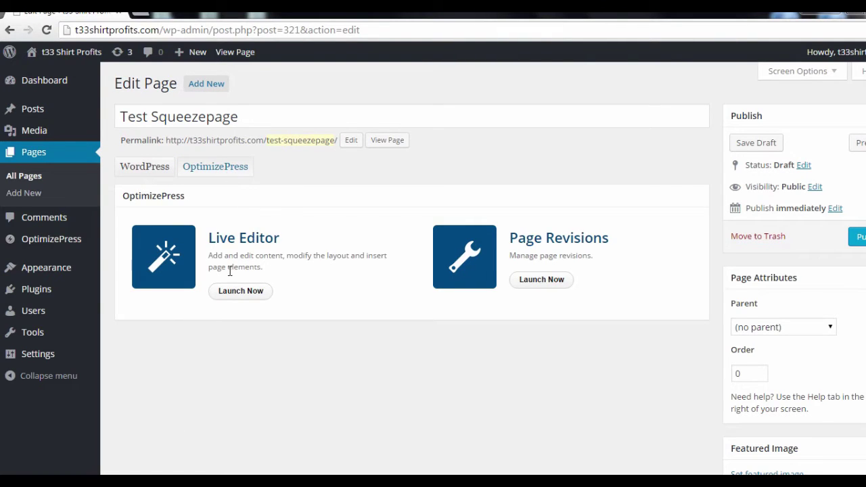
- Launch the OptimizePress Live Editor for 'Test Squeezepage'
left_click(240, 292)
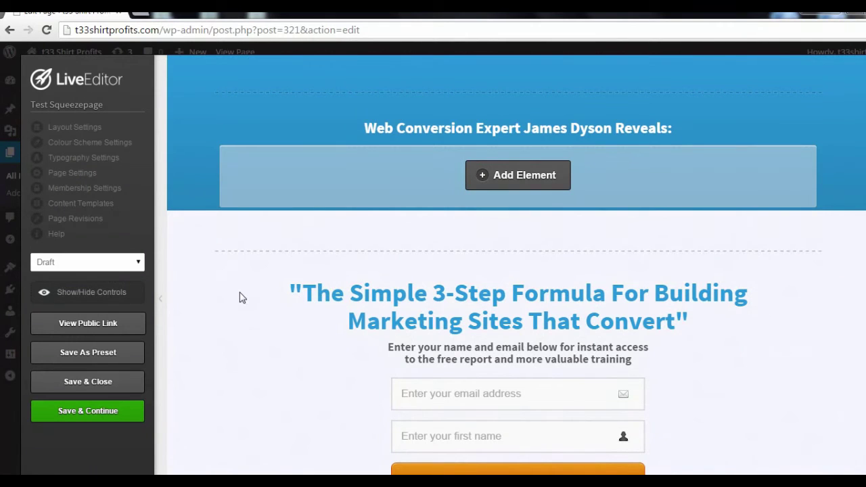
- Add an element to the headline row, searching 'overle' to pick OverlayOptimizer and view its styles
left_click(525, 175)
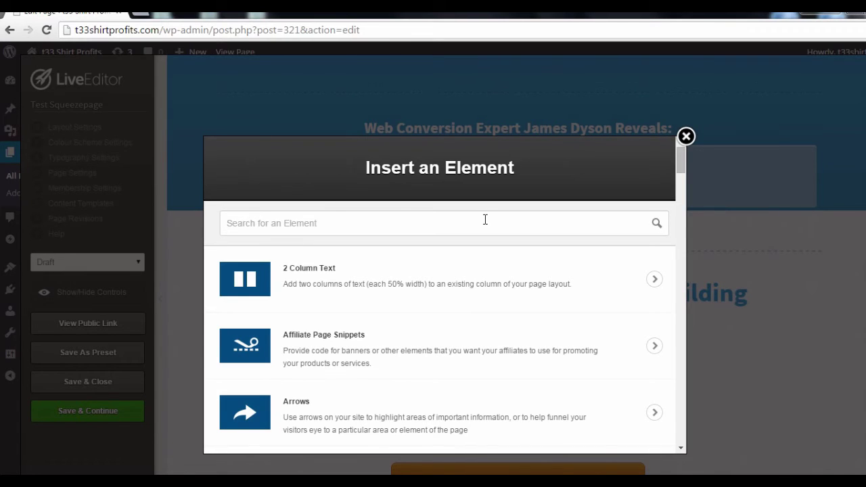
type("overley")
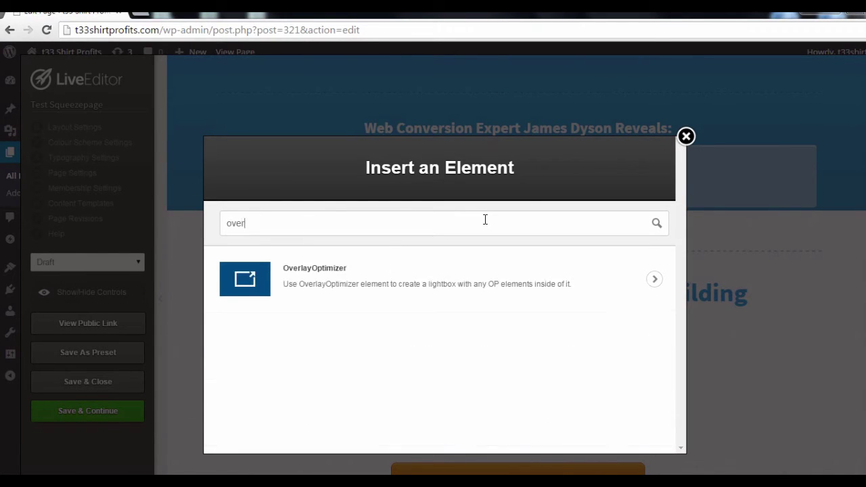
key("BackSpace")
key("BackSpace")
left_click(451, 278)
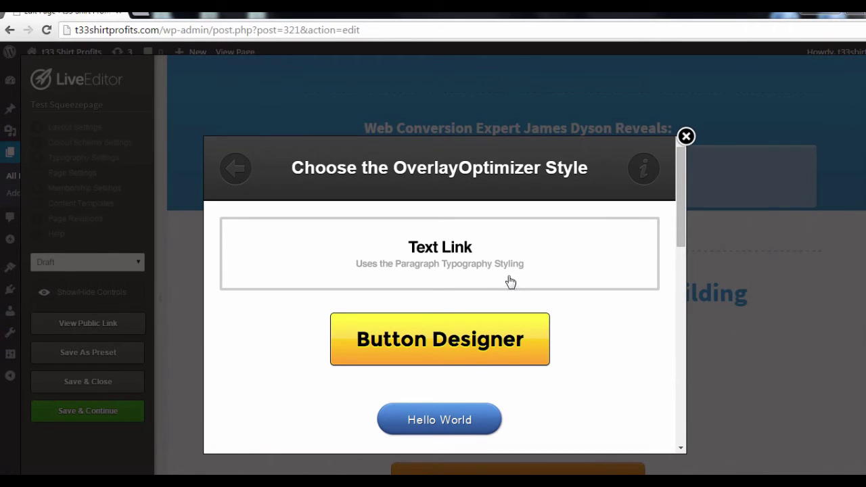
scroll(509, 286, "down", 10)
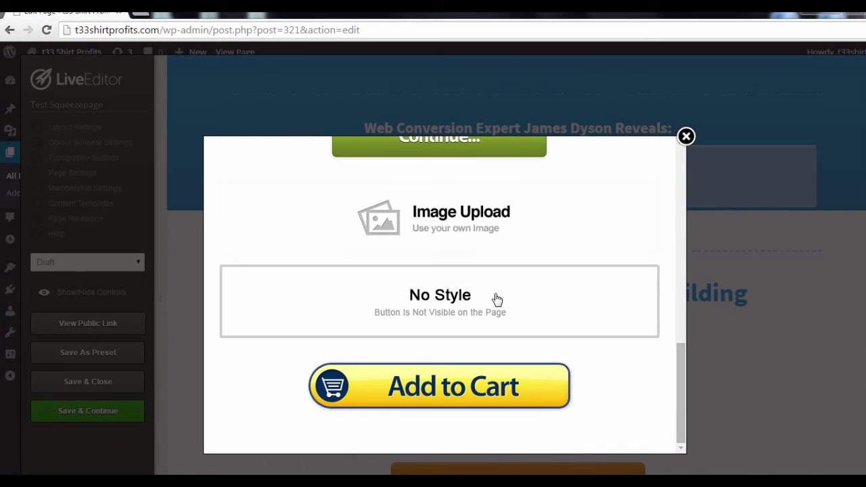
- Choose No Style and enable Exit Intent under Overlay Pop, leaving delay and days at 0
left_click(498, 299)
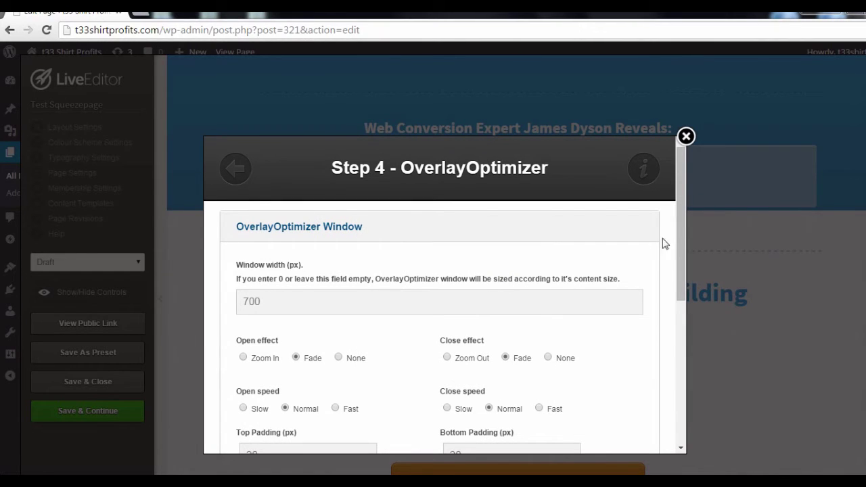
left_click_drag(680, 231, 636, 391)
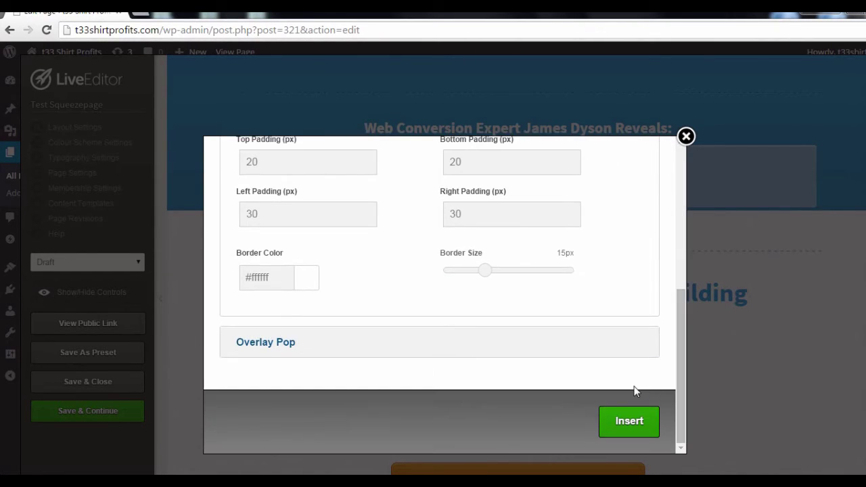
left_click(266, 343)
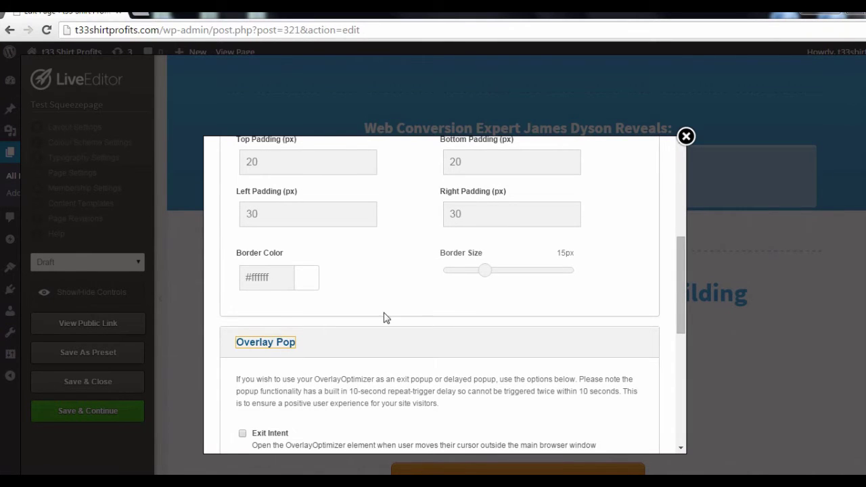
scroll(384, 315, "down", 3)
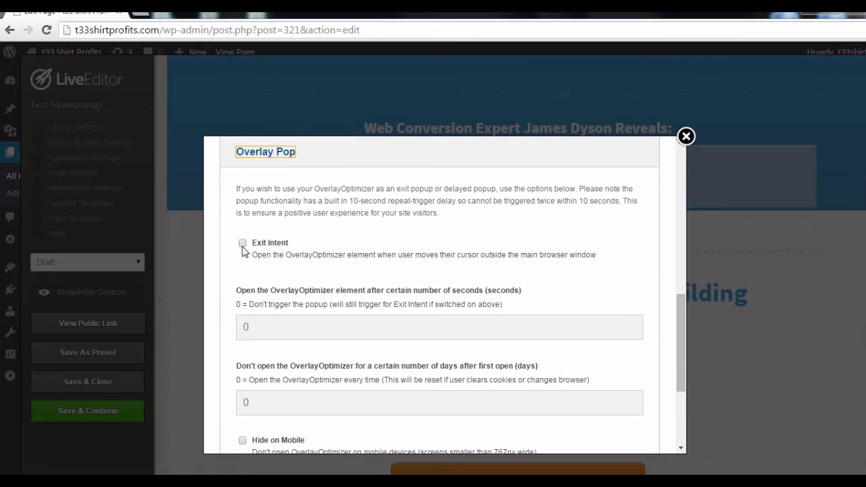
left_click(242, 244)
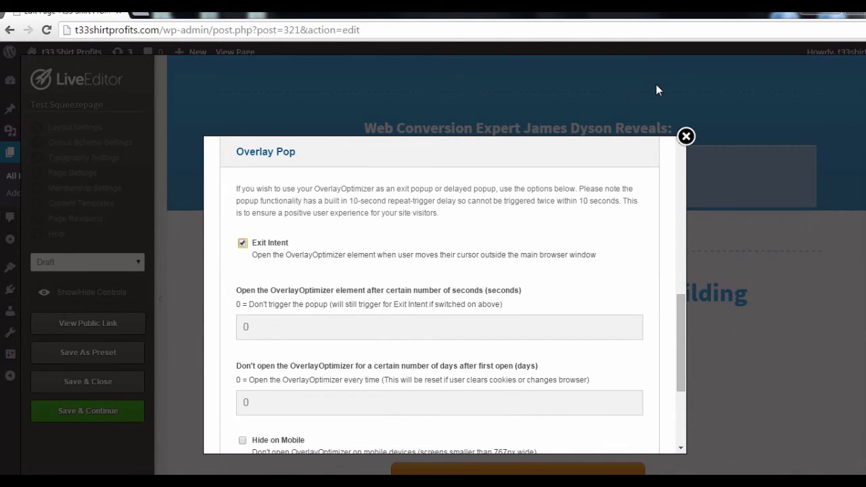
left_click_drag(683, 305, 677, 387)
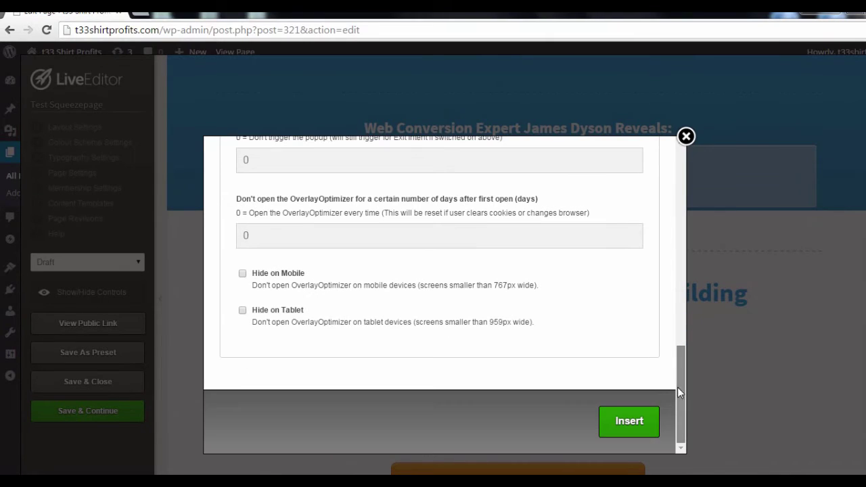
- Insert the No Style OverlayOptimizer and open its Content LiveEditor
left_click(629, 425)
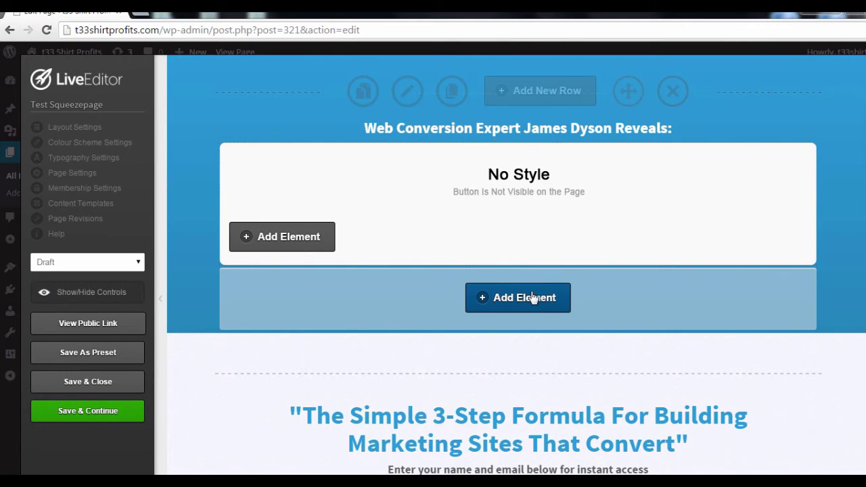
left_click(316, 240)
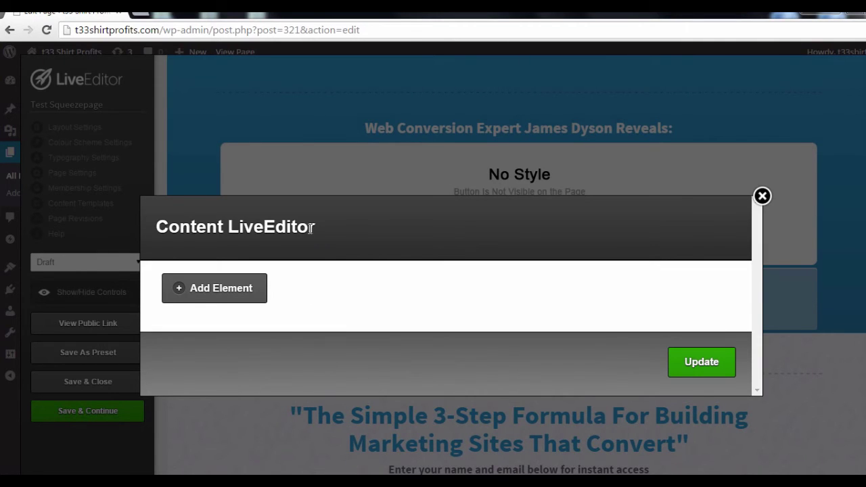
- Start adding a popup element and filter the element list by 'text'
left_click(230, 295)
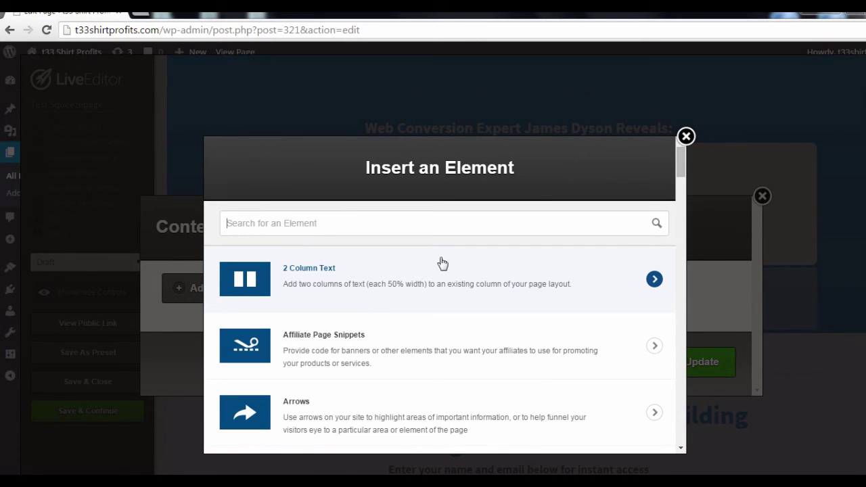
scroll(470, 271, "down", 10)
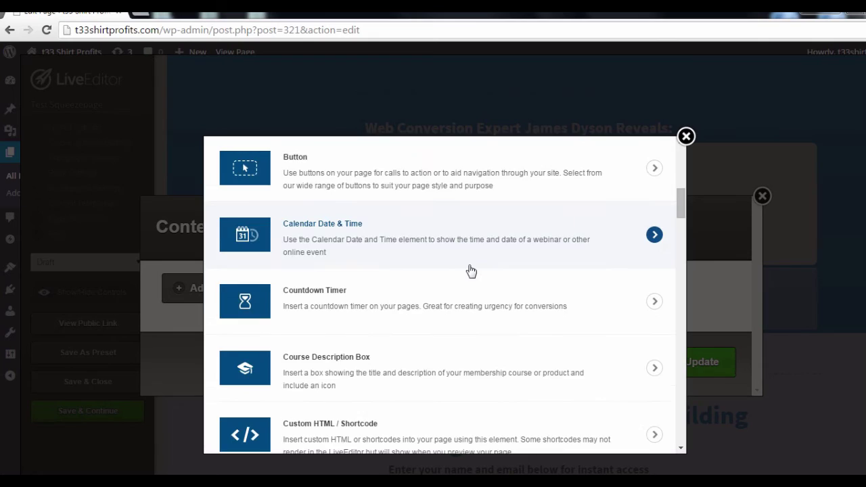
scroll(471, 271, "down", 15)
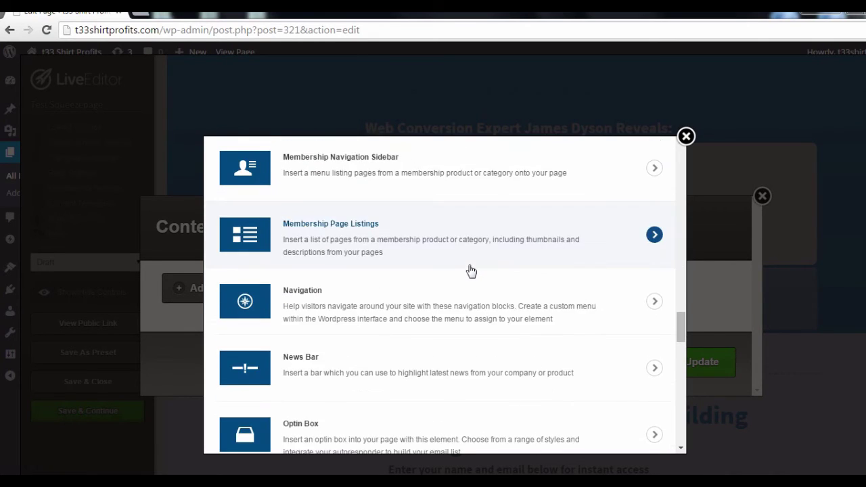
scroll(471, 271, "down", 10)
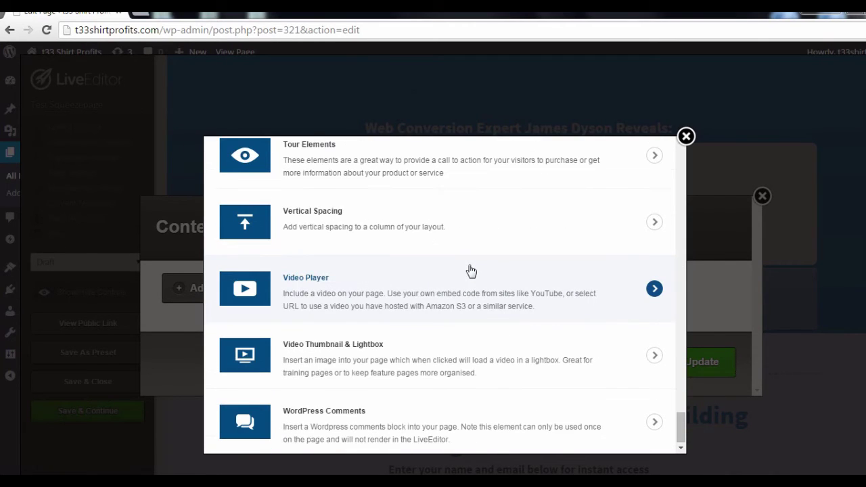
scroll(447, 280, "up", 8)
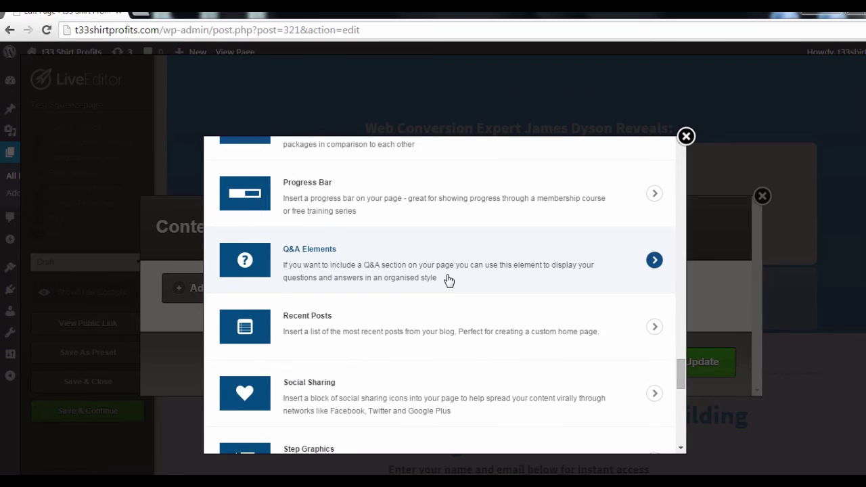
scroll(449, 281, "up", 3)
scroll(449, 280, "up", 5)
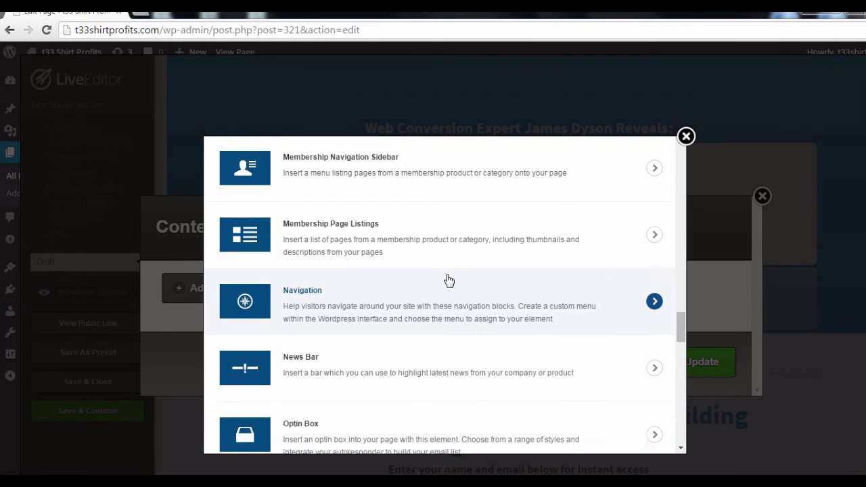
scroll(449, 280, "up", 10)
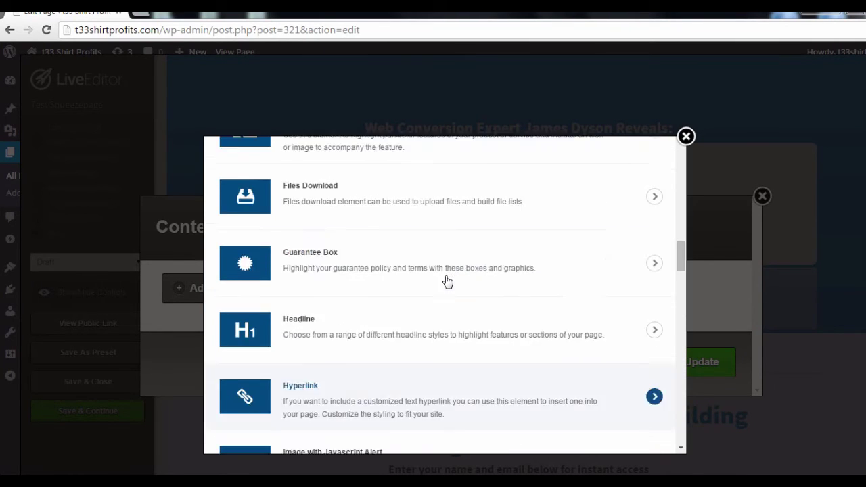
scroll(448, 282, "up", 6)
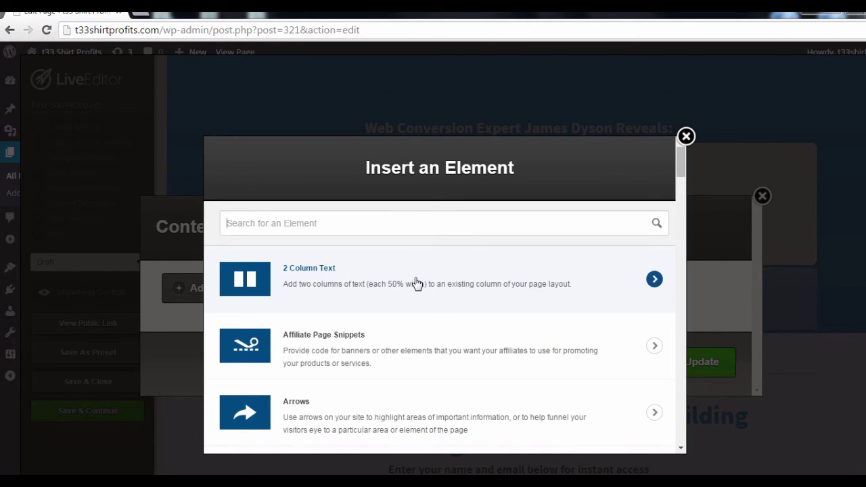
scroll(416, 284, "down", 5)
scroll(414, 274, "up", 5)
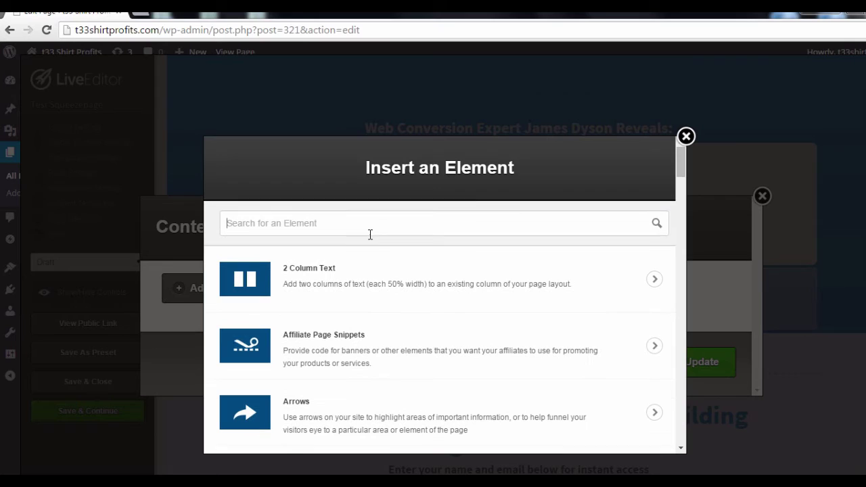
type("text")
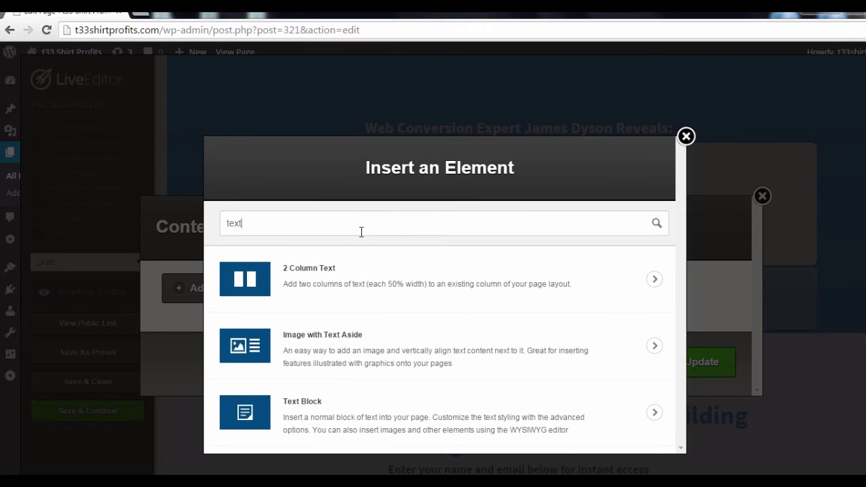
- Insert a Text Block in the standard paragraph style reading 'test' into the popup
left_click(372, 413)
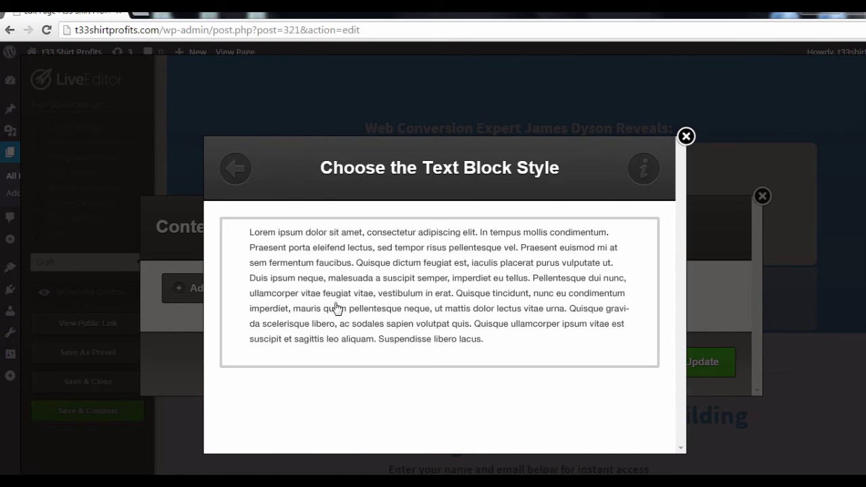
left_click(482, 281)
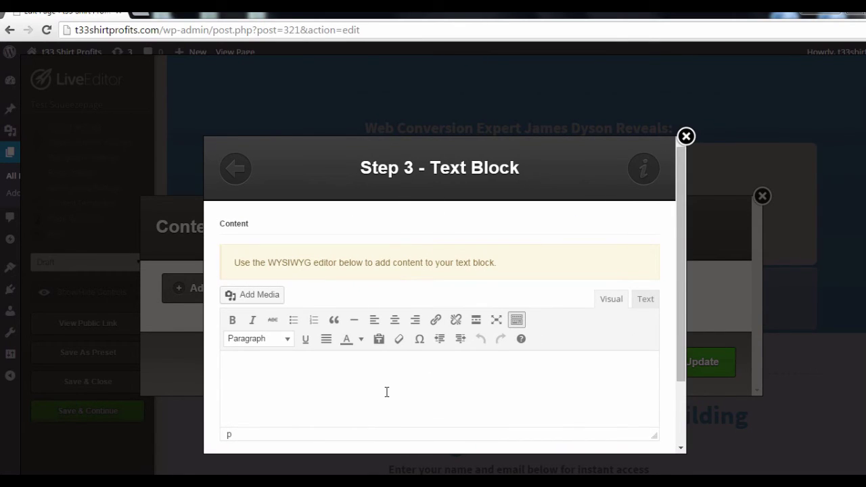
type("test")
scroll(319, 384, "down", 2)
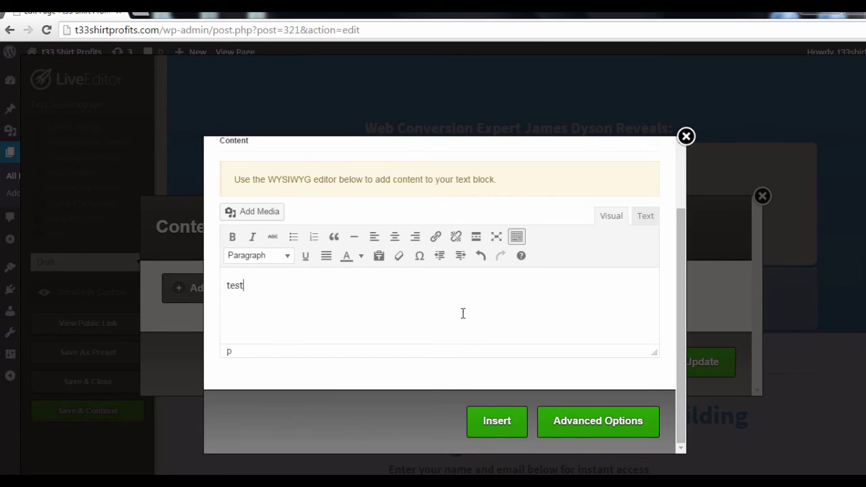
left_click(503, 421)
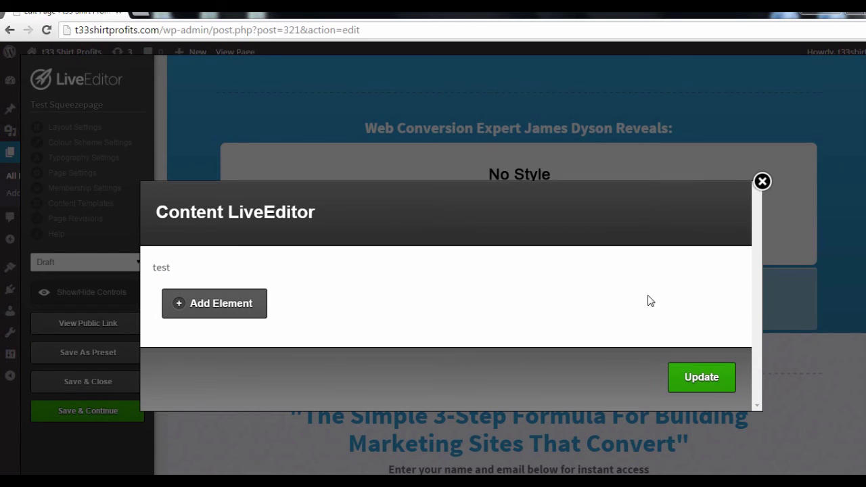
- Update the popup content, then Save & Close the Live Editor
left_click(702, 377)
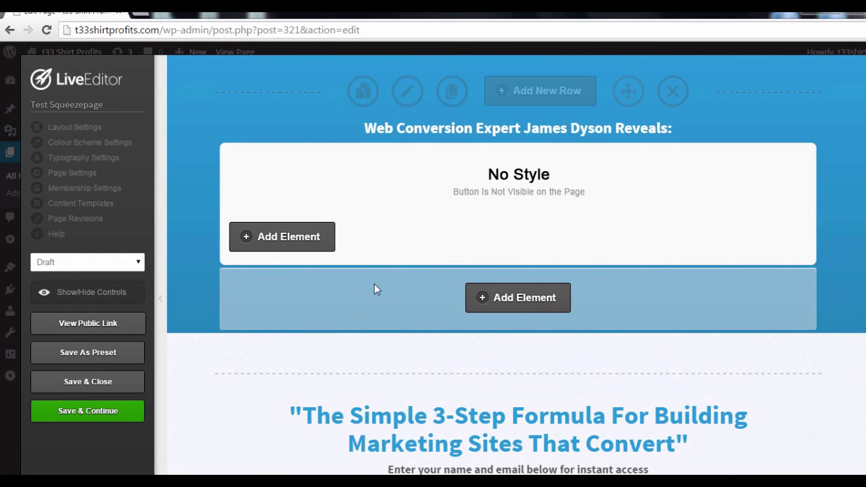
mouse_move(560, 194)
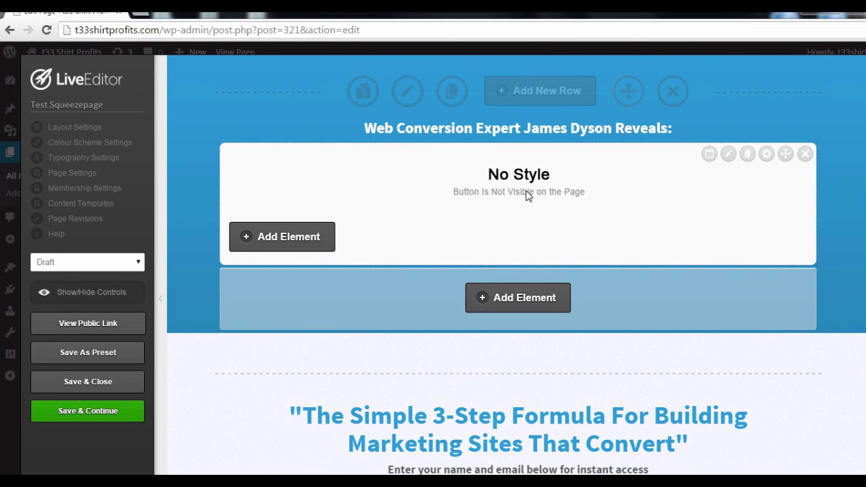
left_click(103, 386)
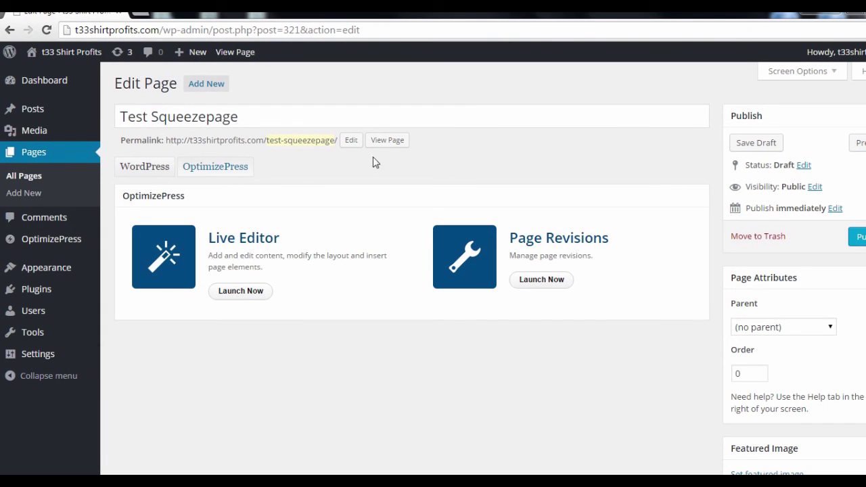
- Open the 'Test Squeezepage' front-end preview via View Page
left_click(399, 147)
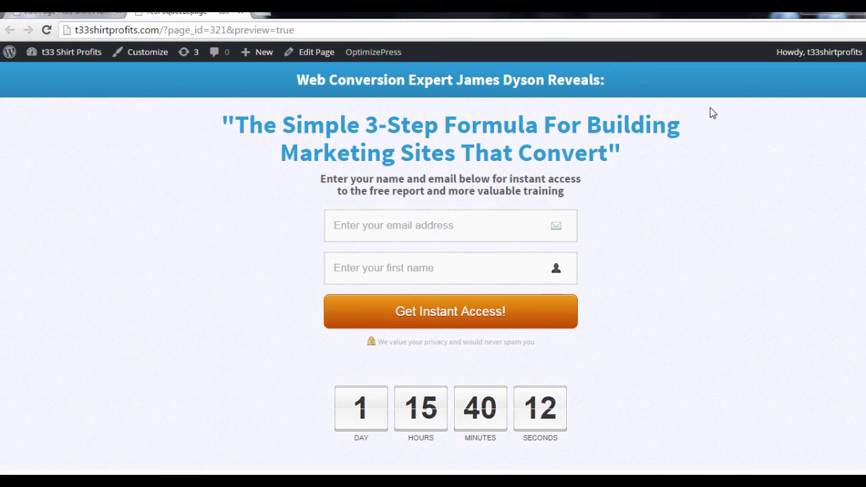
- Trigger the exit-intent popup on the preview and confirm it displays 'test'
mouse_move(811, 22)
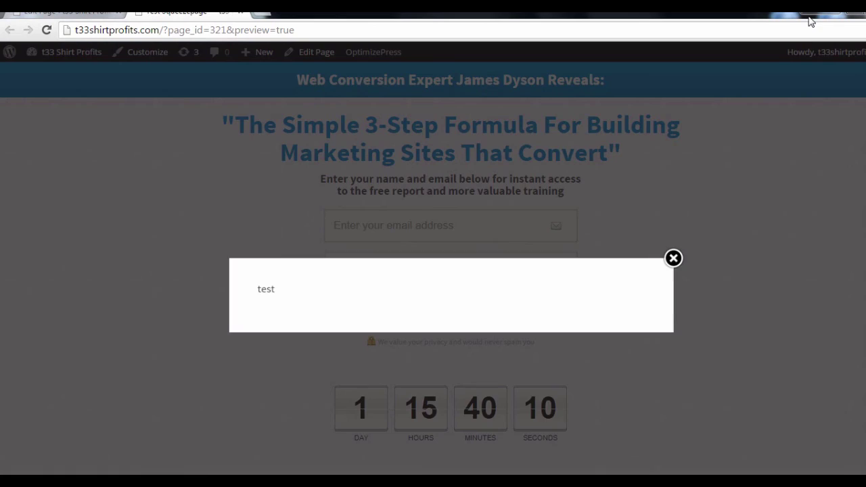